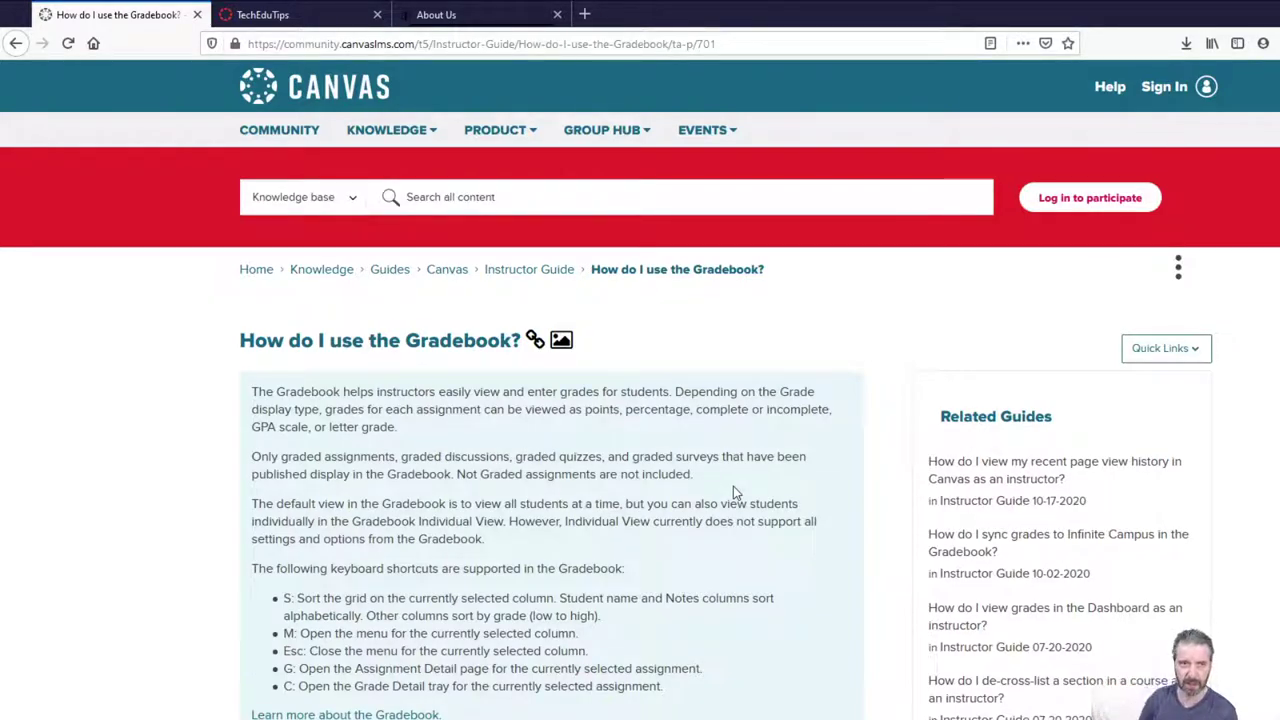
# Switch to the TechEduTips course in Canvas and open its roster of people.
pyautogui.hotkey('ctrl', 'Tab')
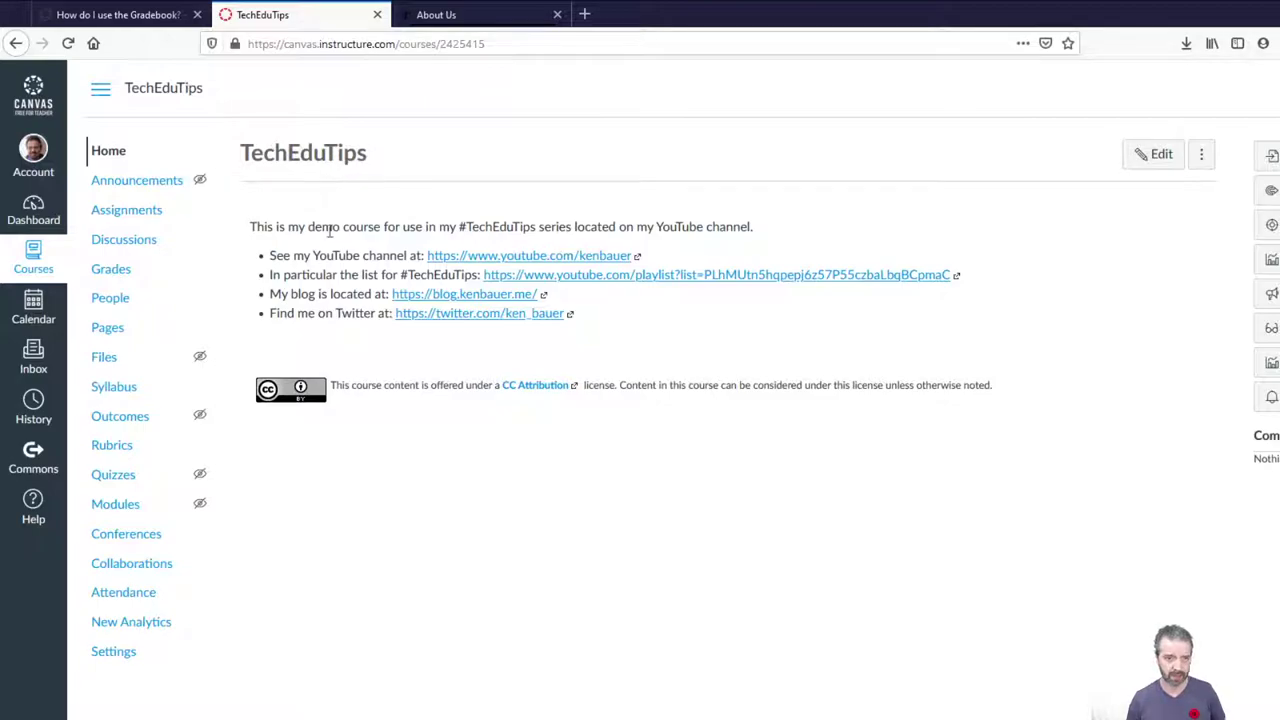
pyautogui.click(112, 297)
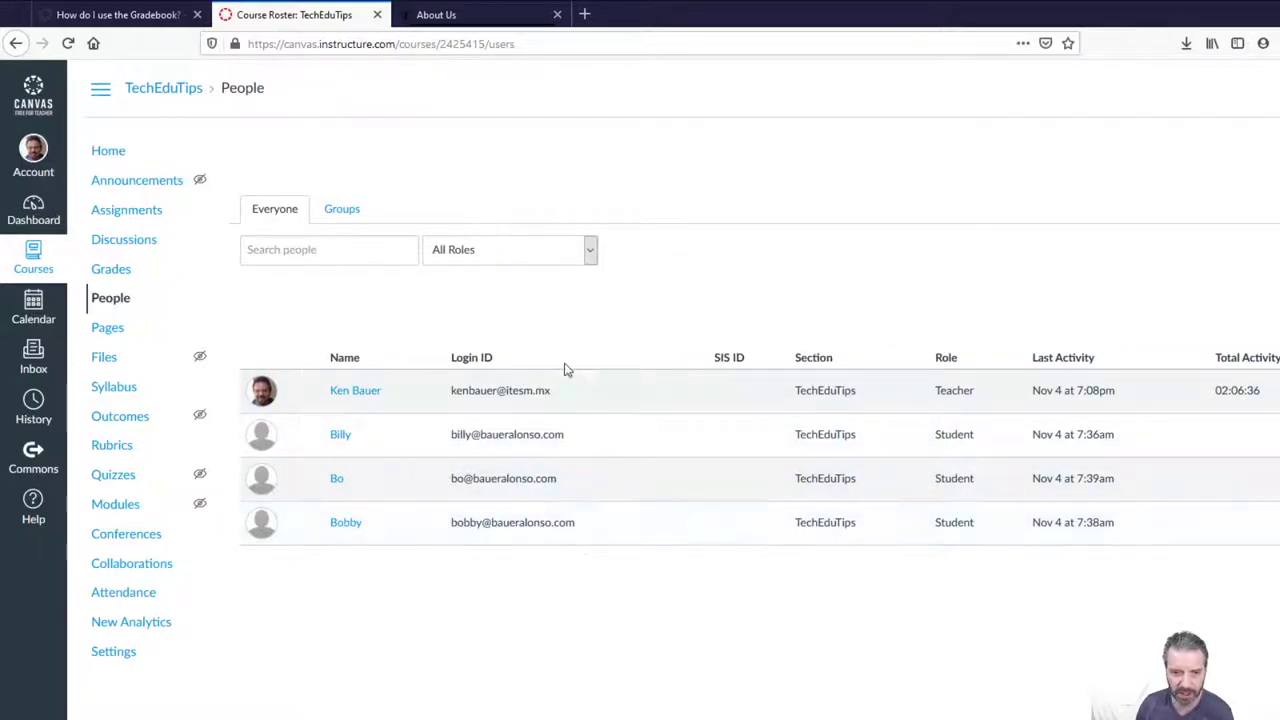
# Look through the student profiles on the Flipping Physics About page and open the site's Flipping page.
pyautogui.click(472, 14)
pyautogui.scroll(-3, 1157, 530)
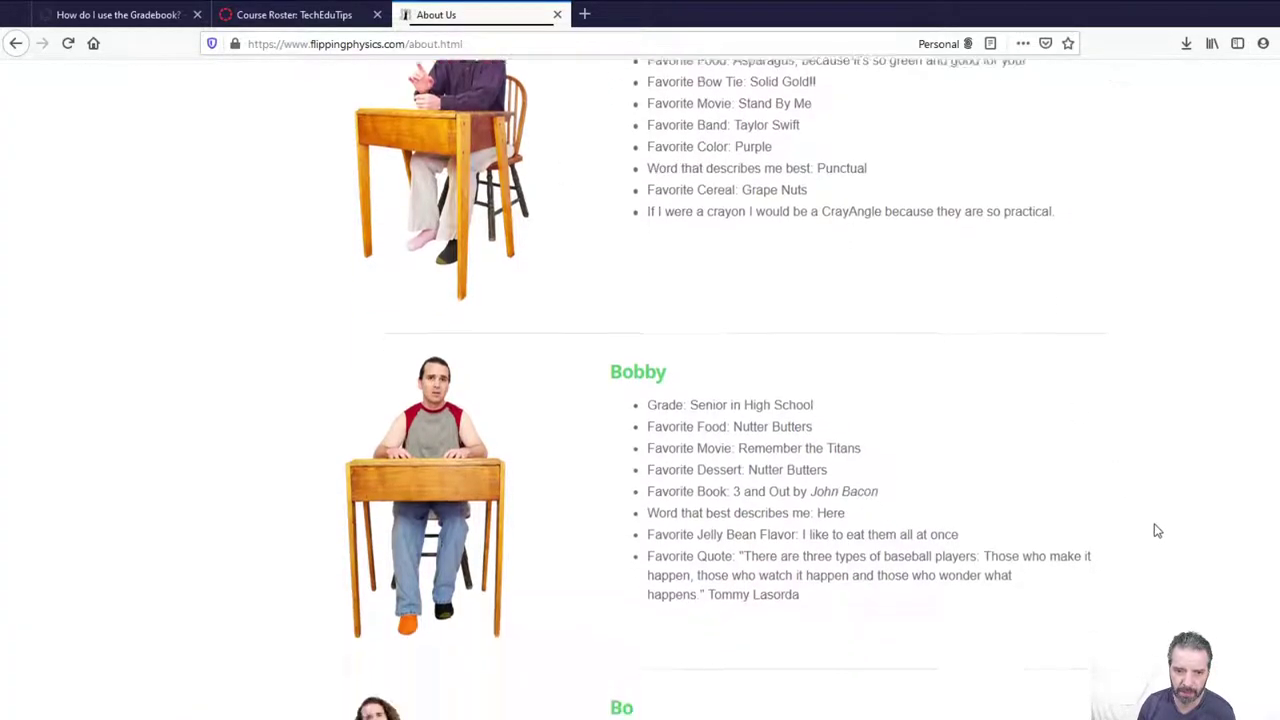
pyautogui.scroll(3, 1157, 530)
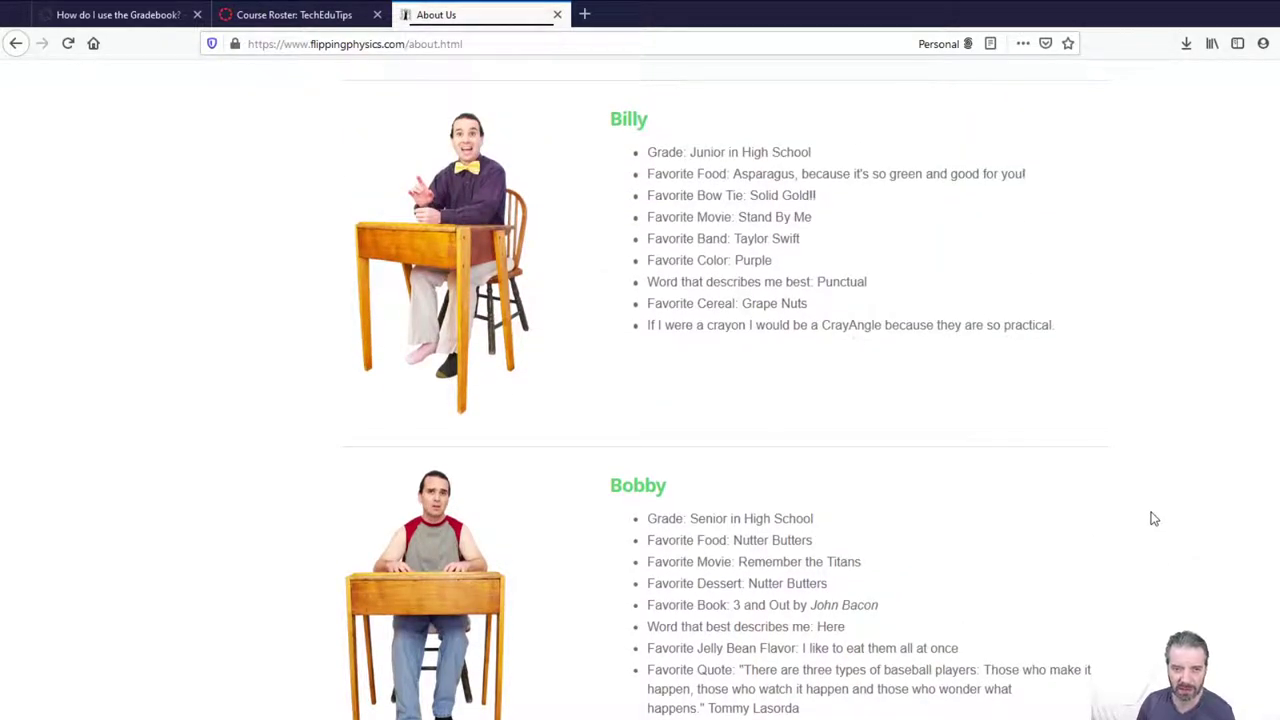
pyautogui.scroll(10, 1153, 518)
pyautogui.scroll(-3, 1153, 518)
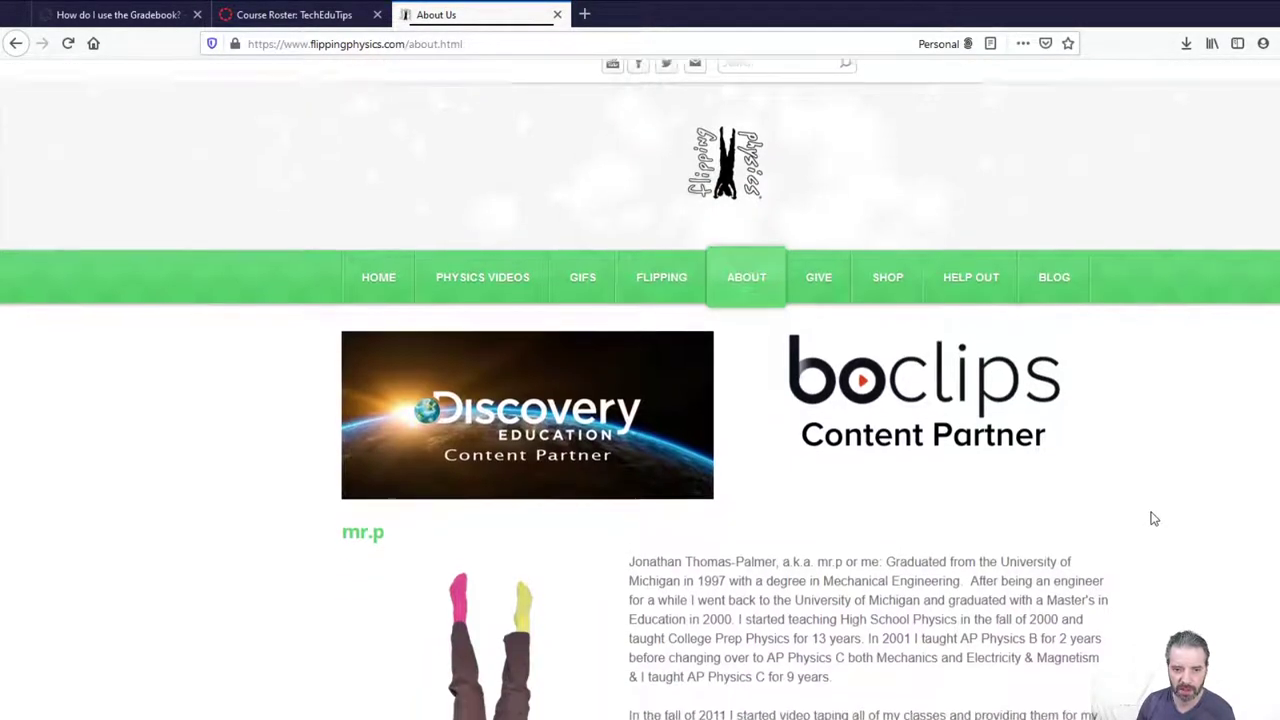
pyautogui.scroll(3, 1153, 518)
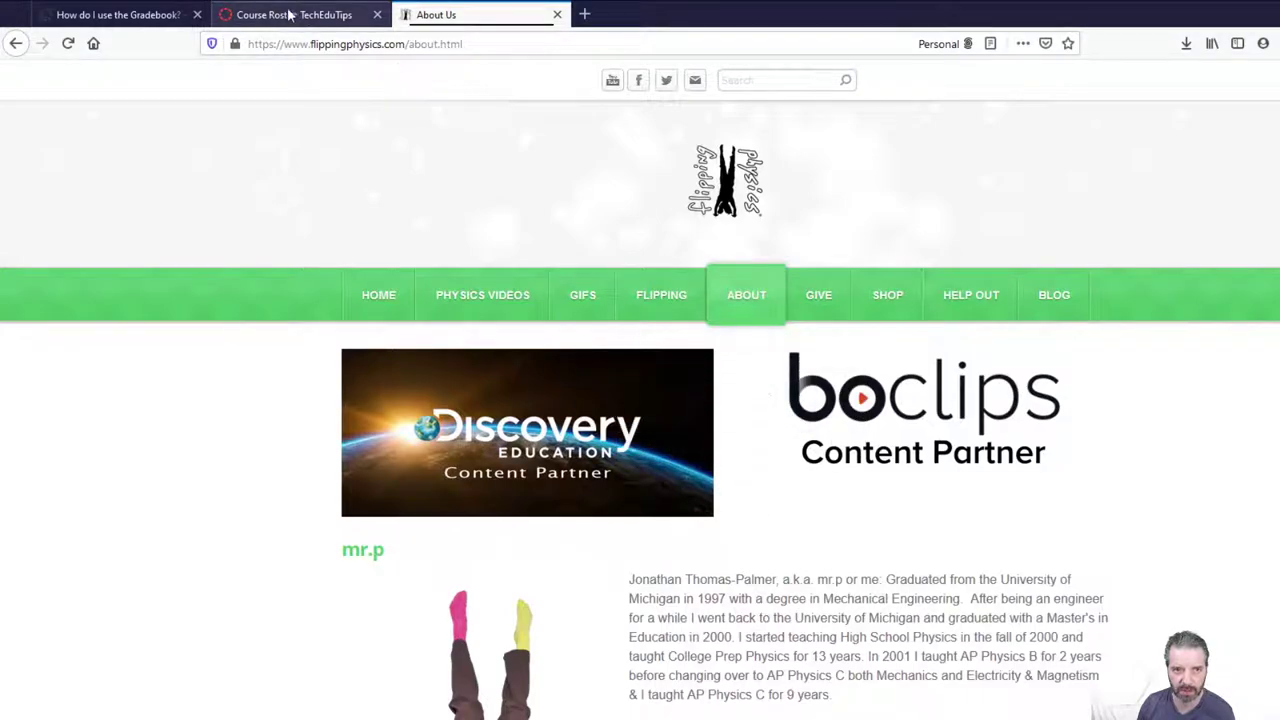
pyautogui.click(660, 300)
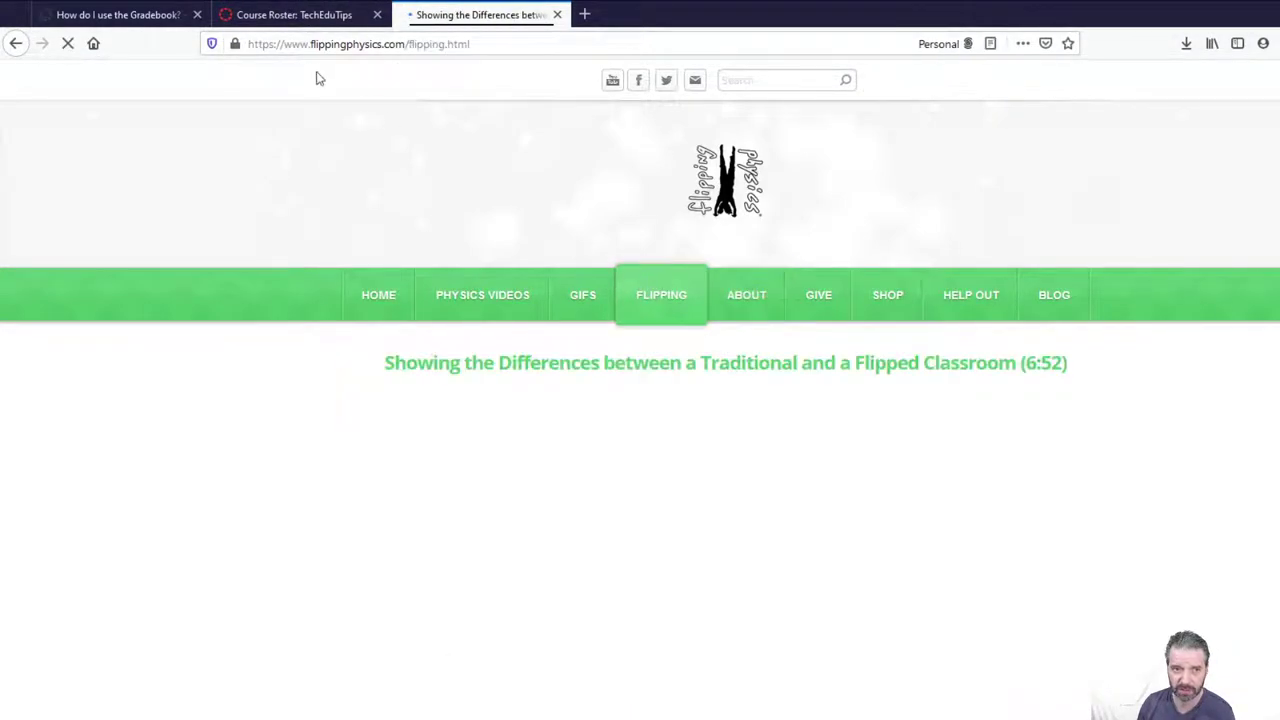
# Return to the TechEduTips course and open the assignment group weight settings for its assignments.
pyautogui.click(297, 24)
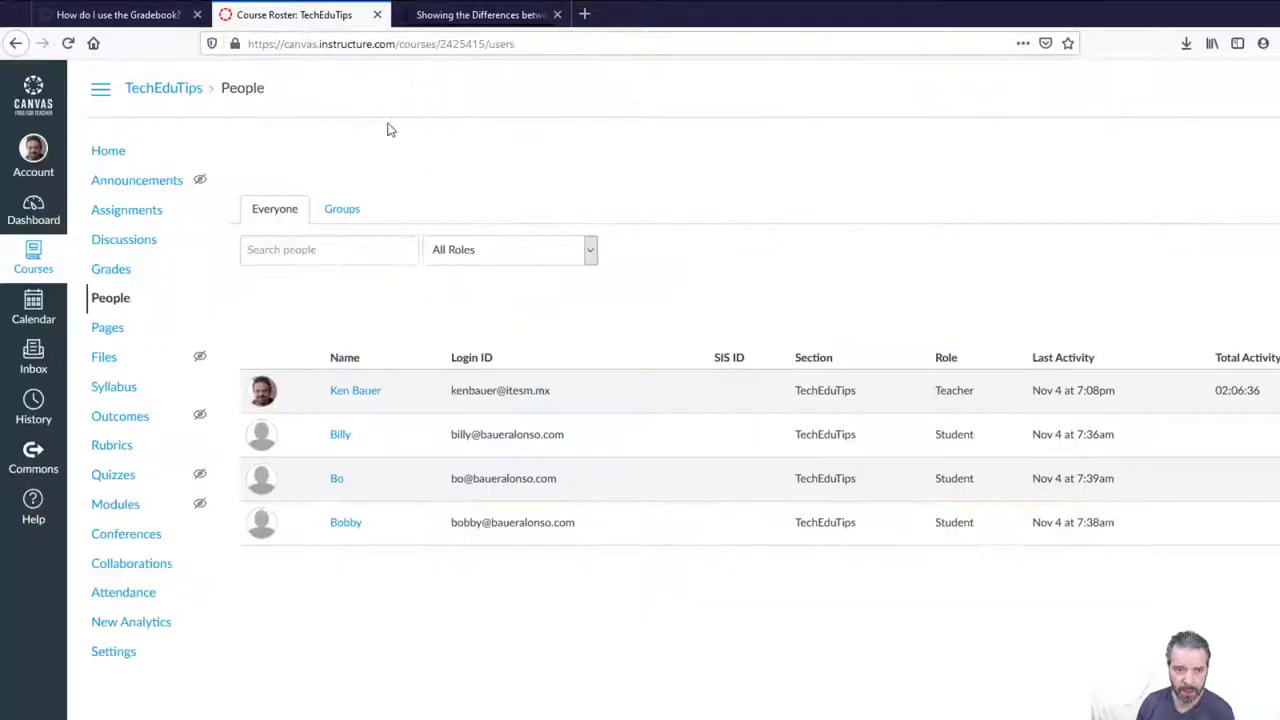
pyautogui.click(135, 210)
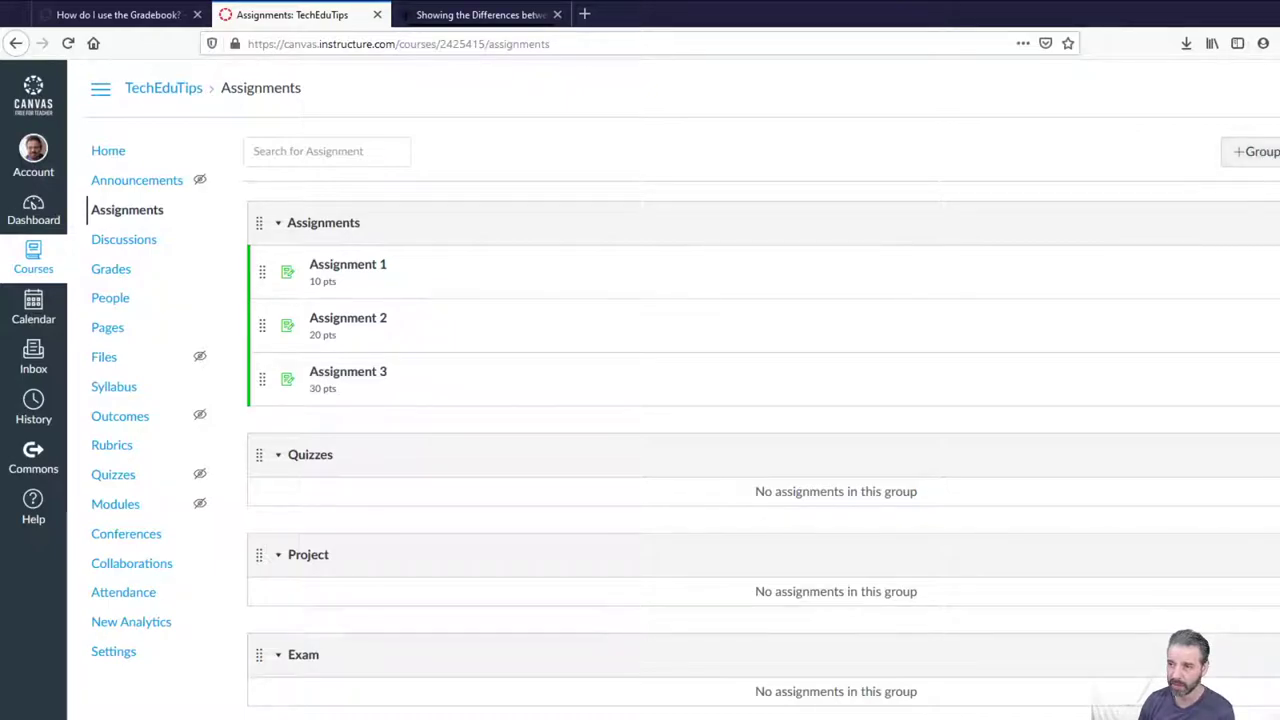
pyautogui.click(1257, 157)
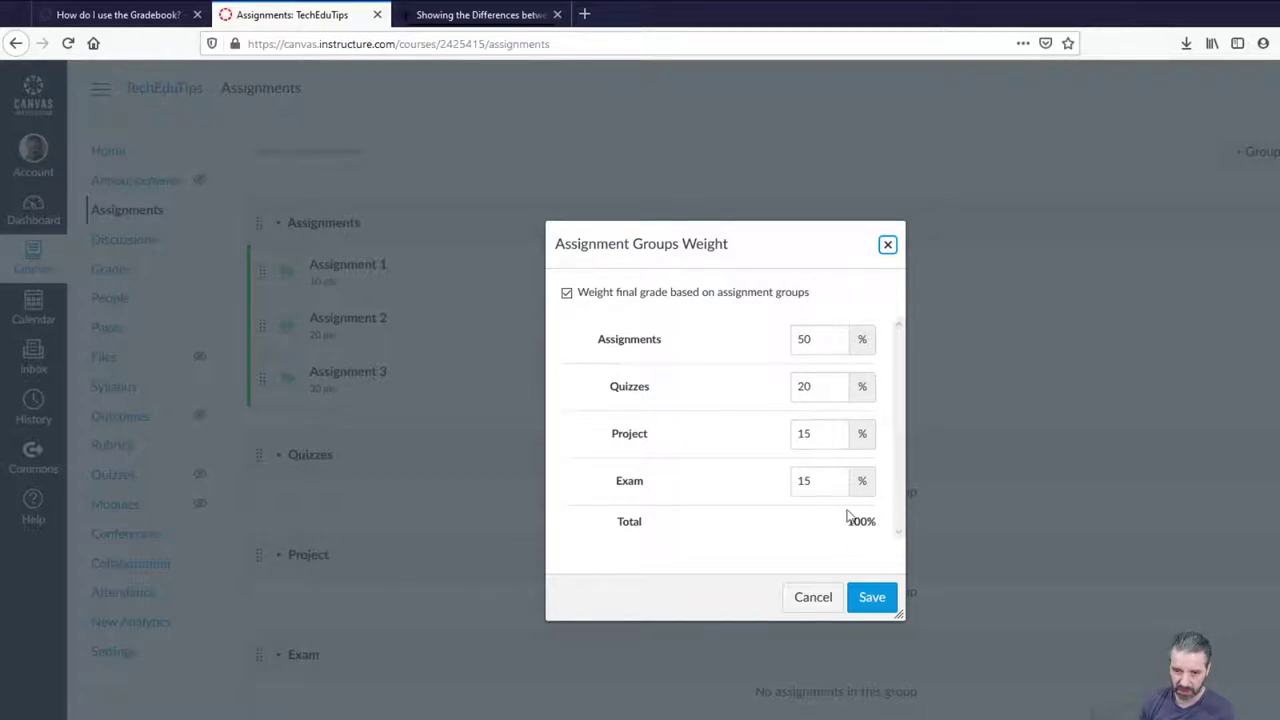
# Try an Exam group weight of 25%, restore it to 15%, and save the assignment group weights.
pyautogui.click(801, 480)
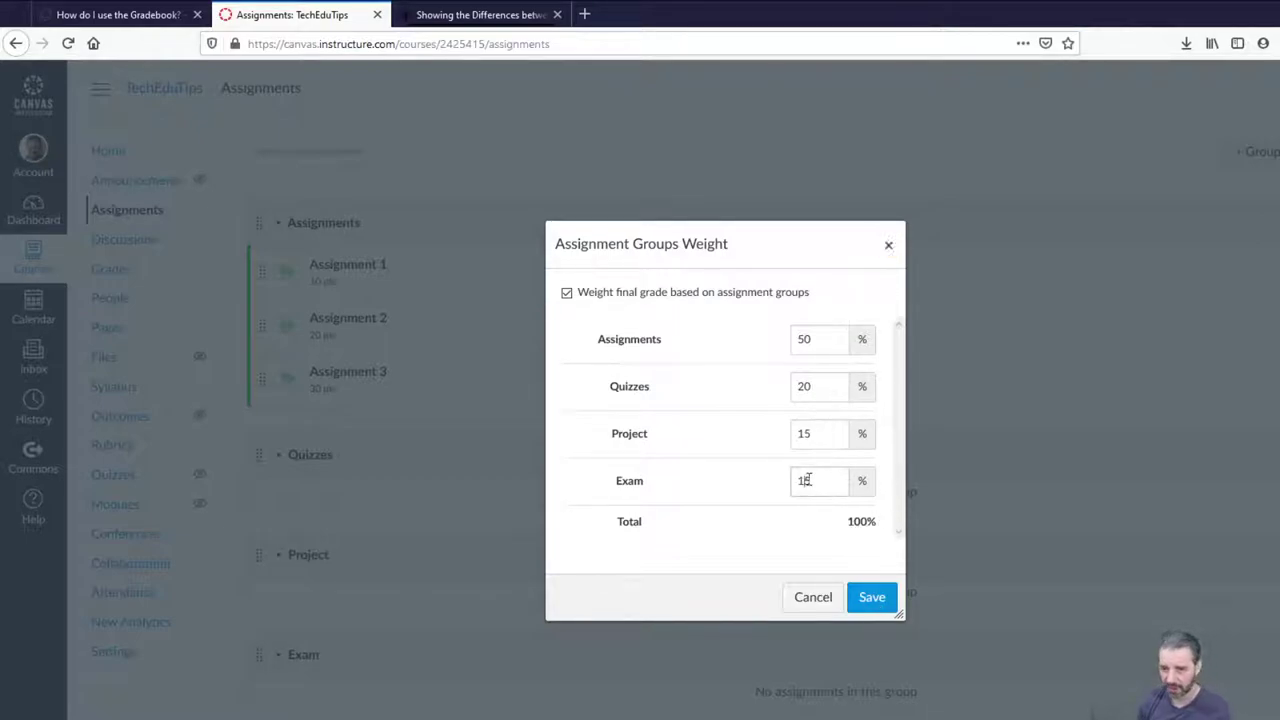
pyautogui.press('Tab')
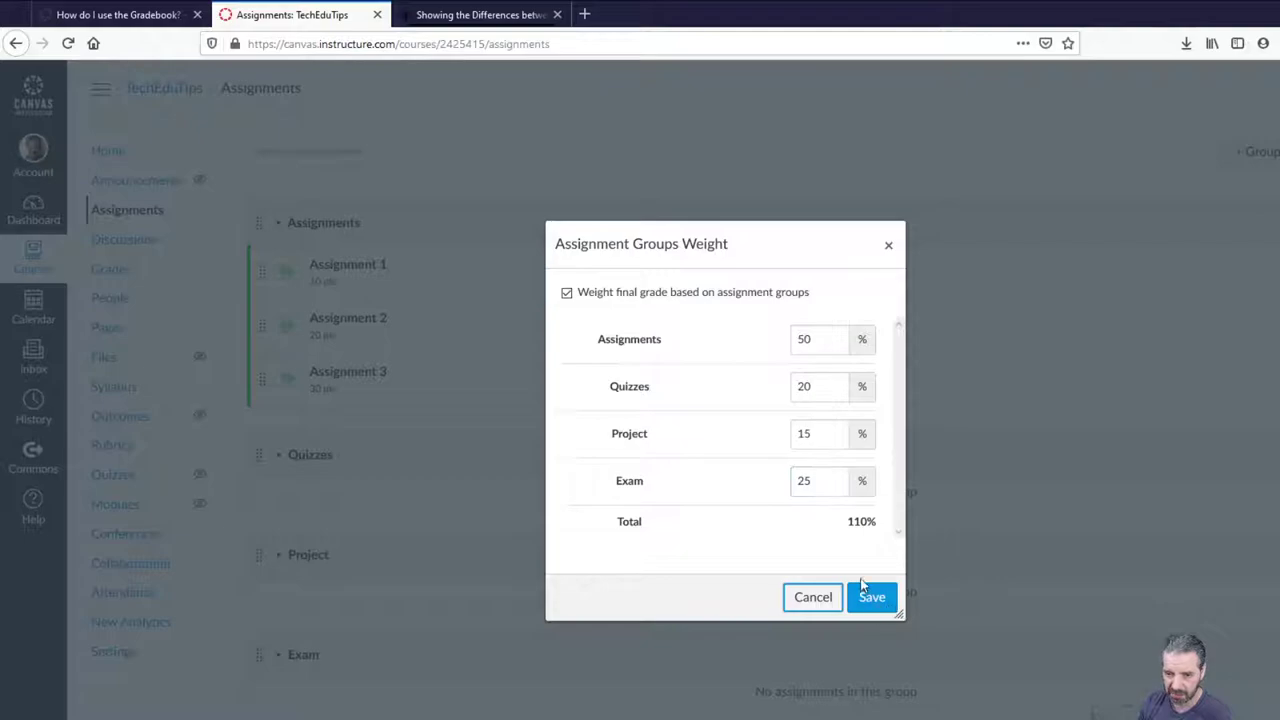
pyautogui.click(801, 478)
pyautogui.moveTo(804, 478); pyautogui.dragTo(797, 478)
pyautogui.write('1')
pyautogui.click(871, 597)
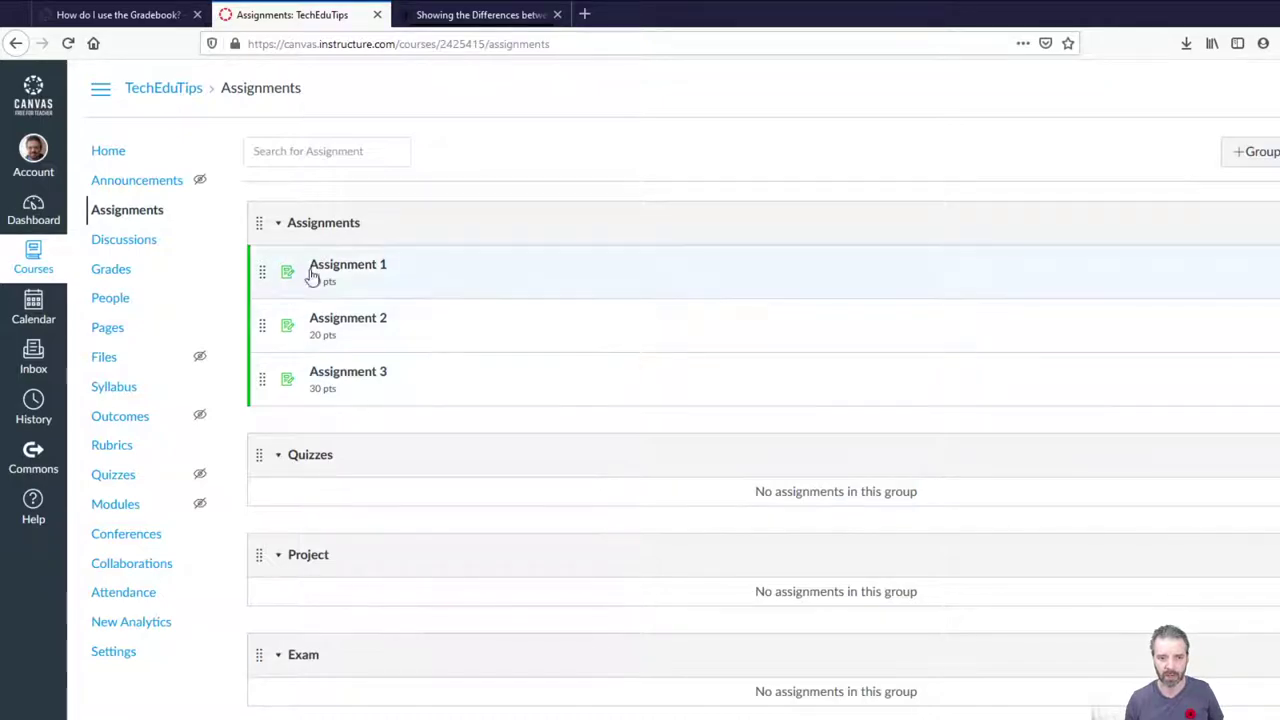
# Open the course gradebook and inspect the first student's Exam total and Assignment 1 grade.
pyautogui.click(112, 272)
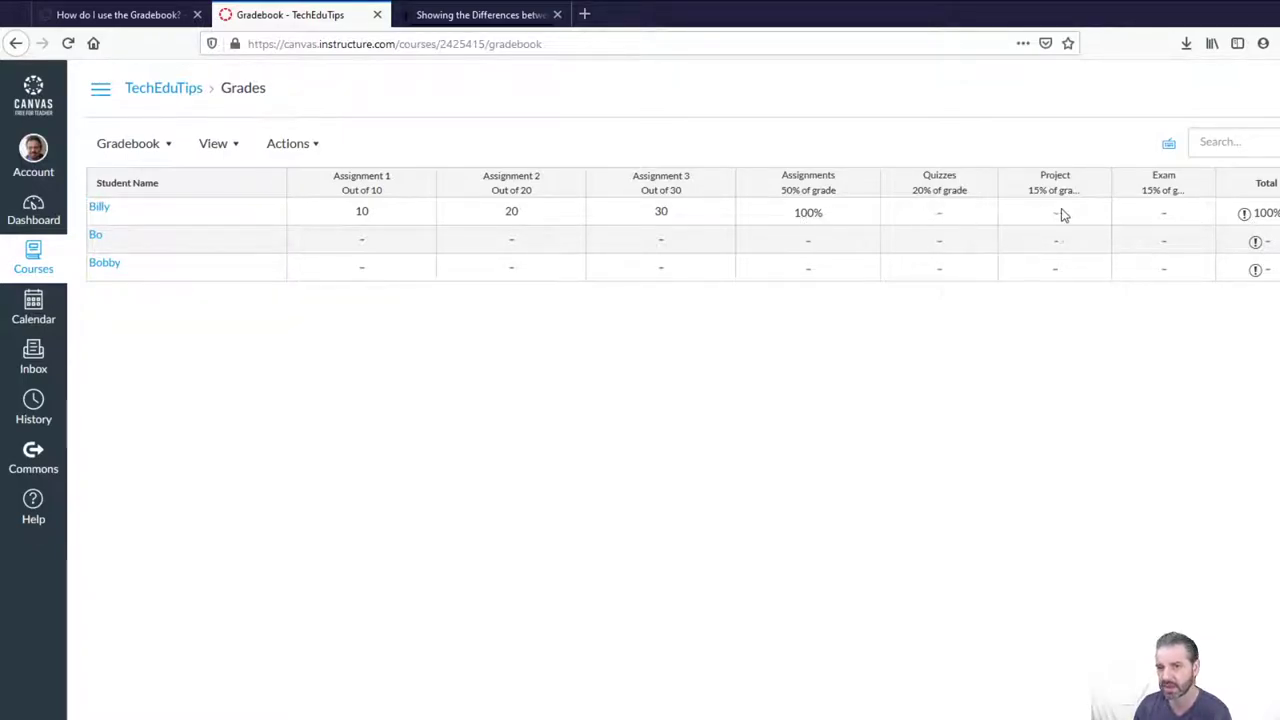
pyautogui.click(1148, 215)
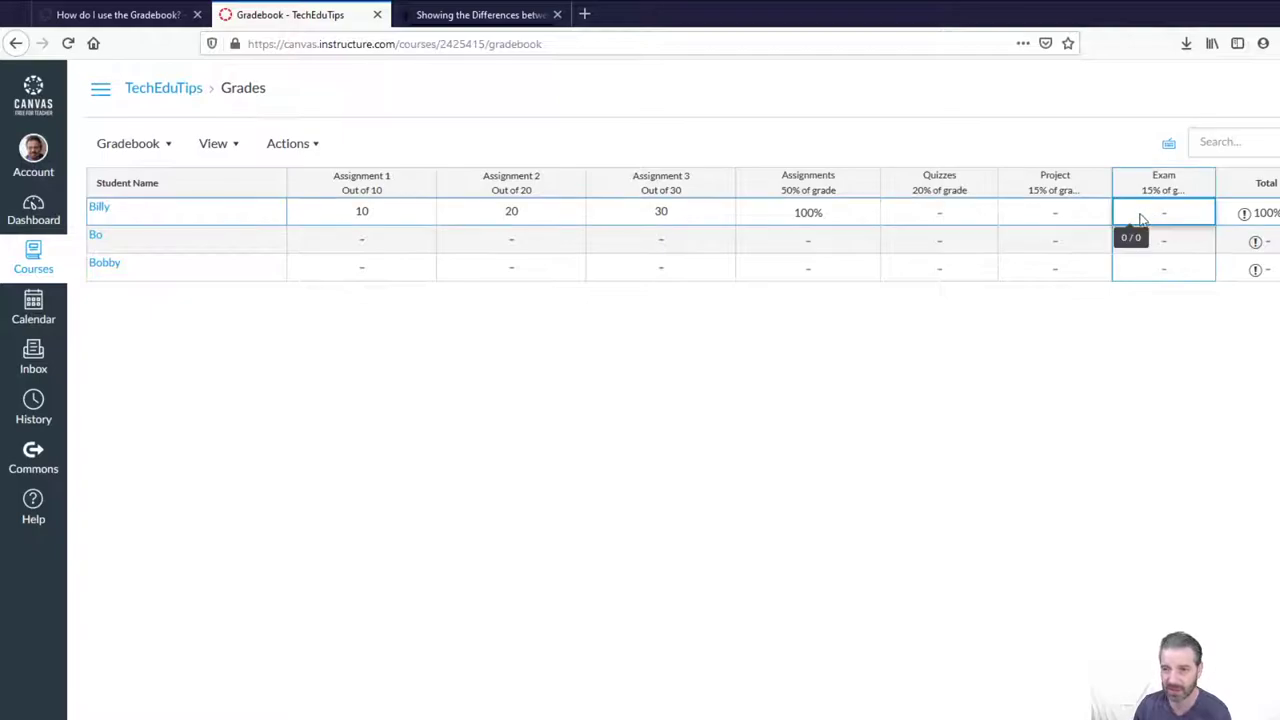
pyautogui.click(988, 310)
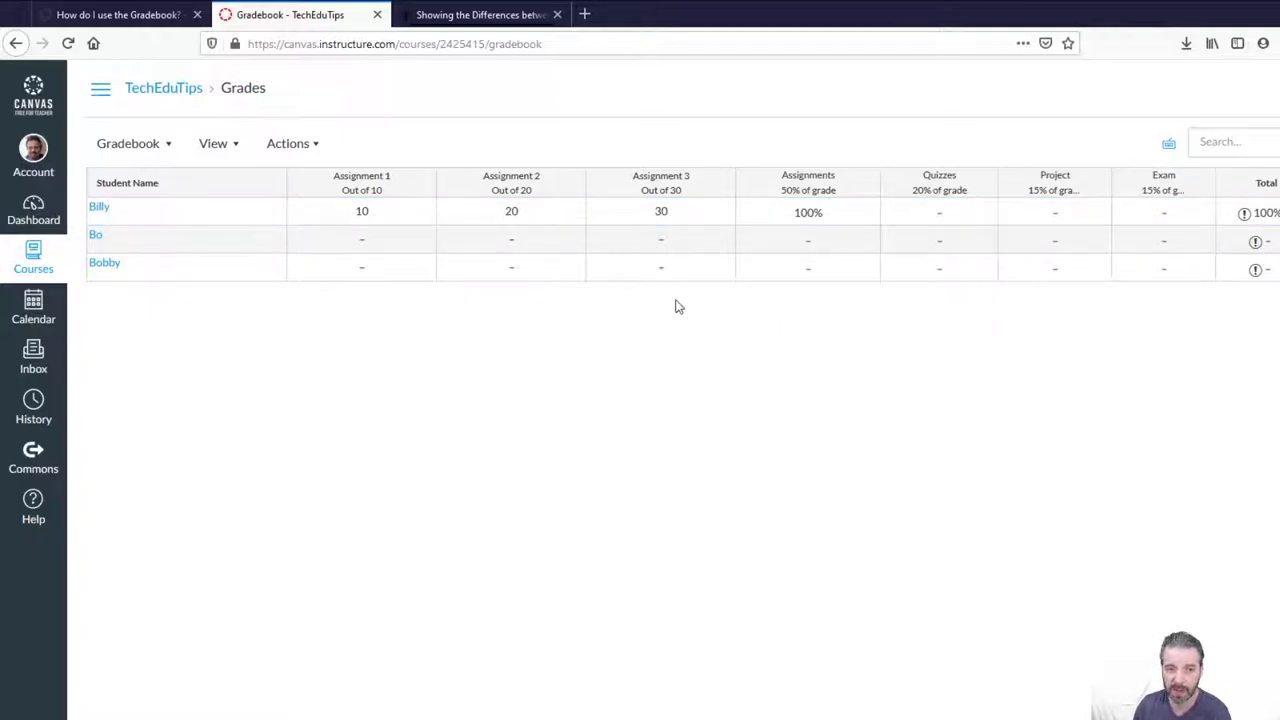
pyautogui.click(365, 213)
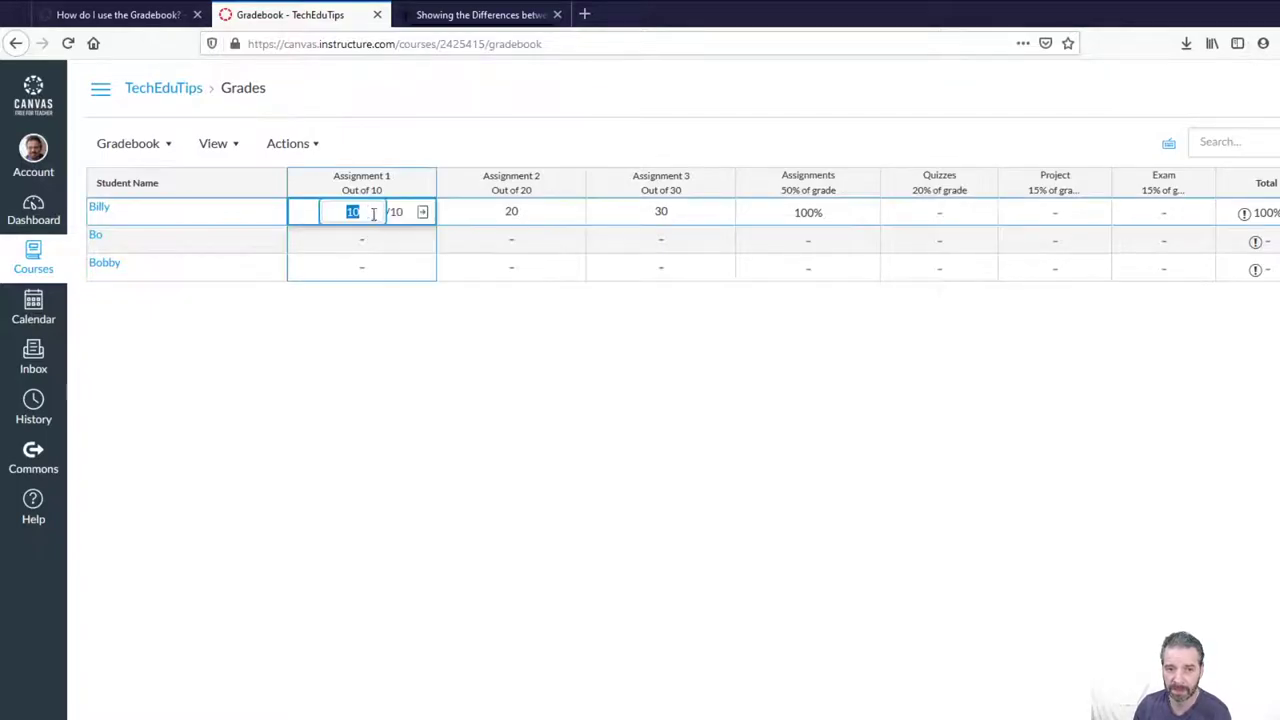
# Enter the second student's grades: 0 for Assignment 1, 20 for Assignment 2 and 30 for Assignment 3.
pyautogui.click(354, 240)
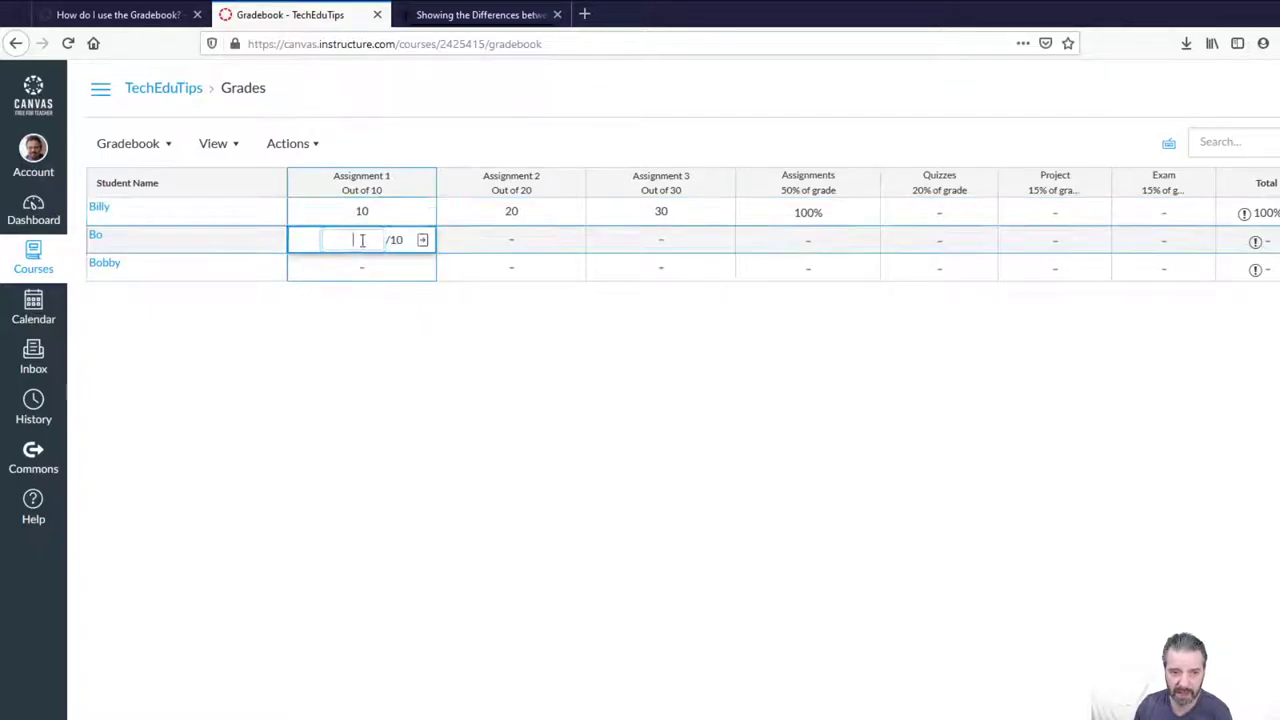
pyautogui.write('0')
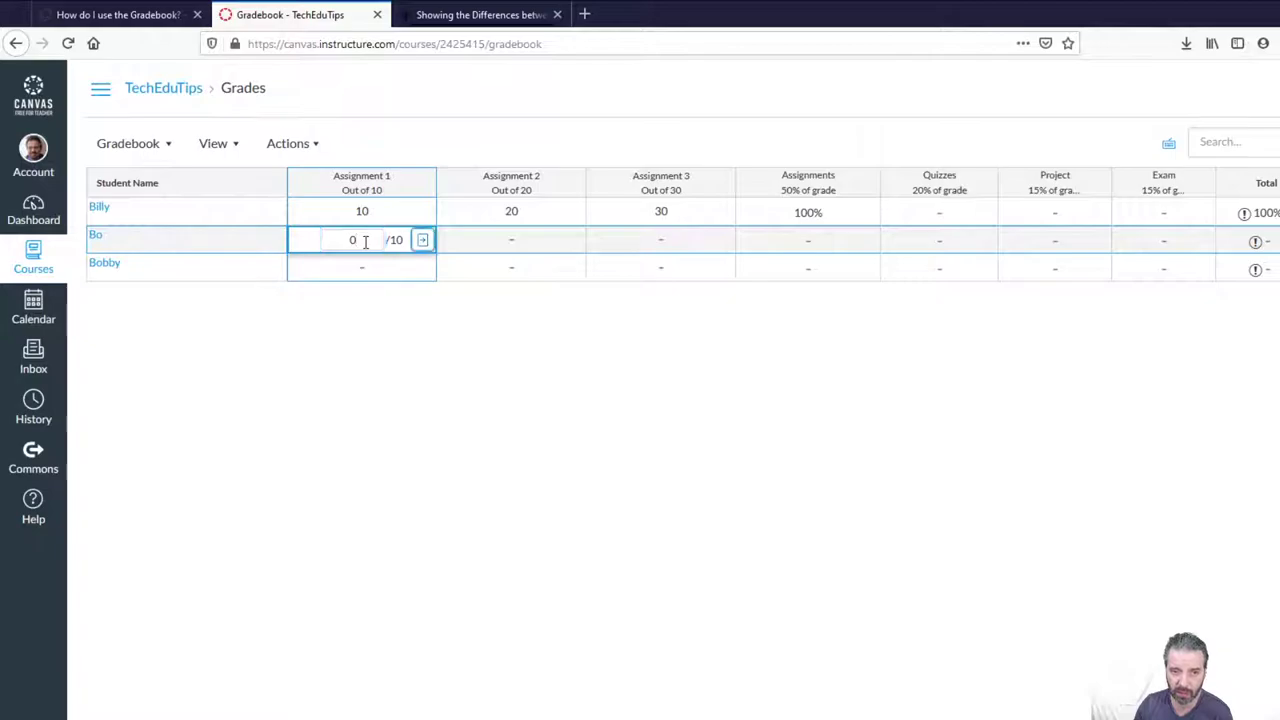
pyautogui.click(503, 248)
pyautogui.write('20')
pyautogui.click(614, 246)
pyautogui.write('3')
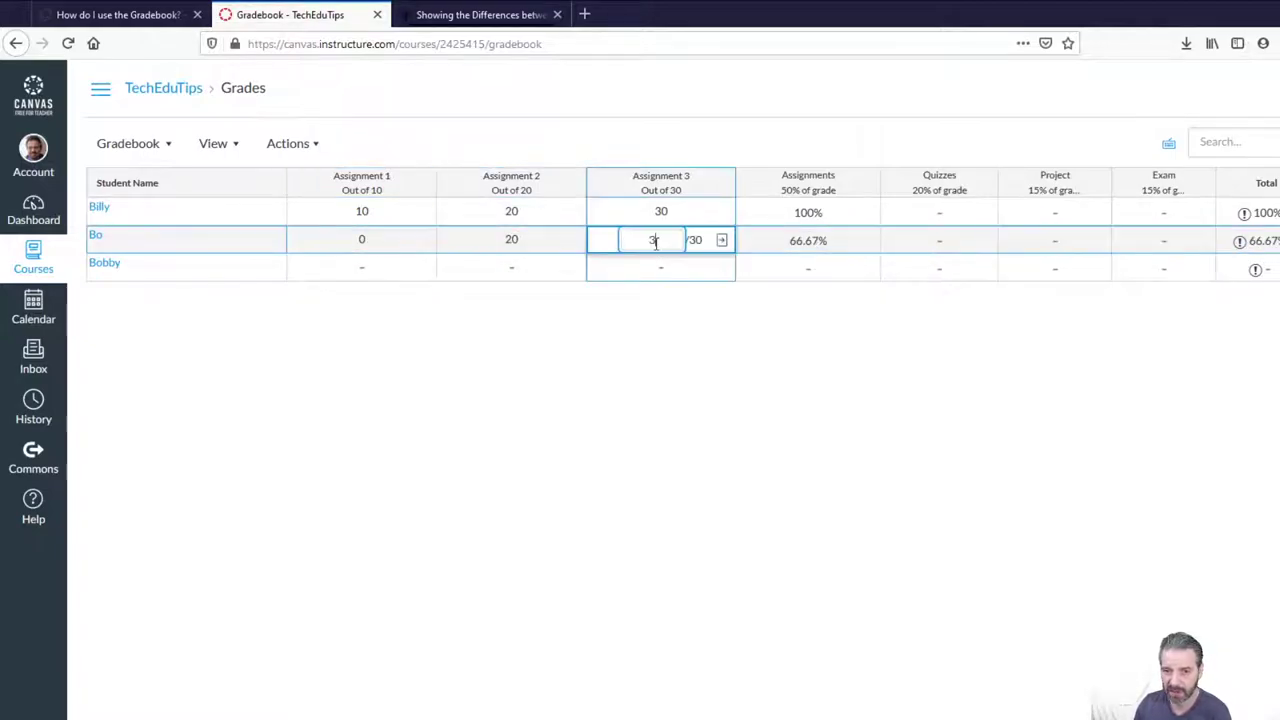
pyautogui.write('0')
pyautogui.click(760, 320)
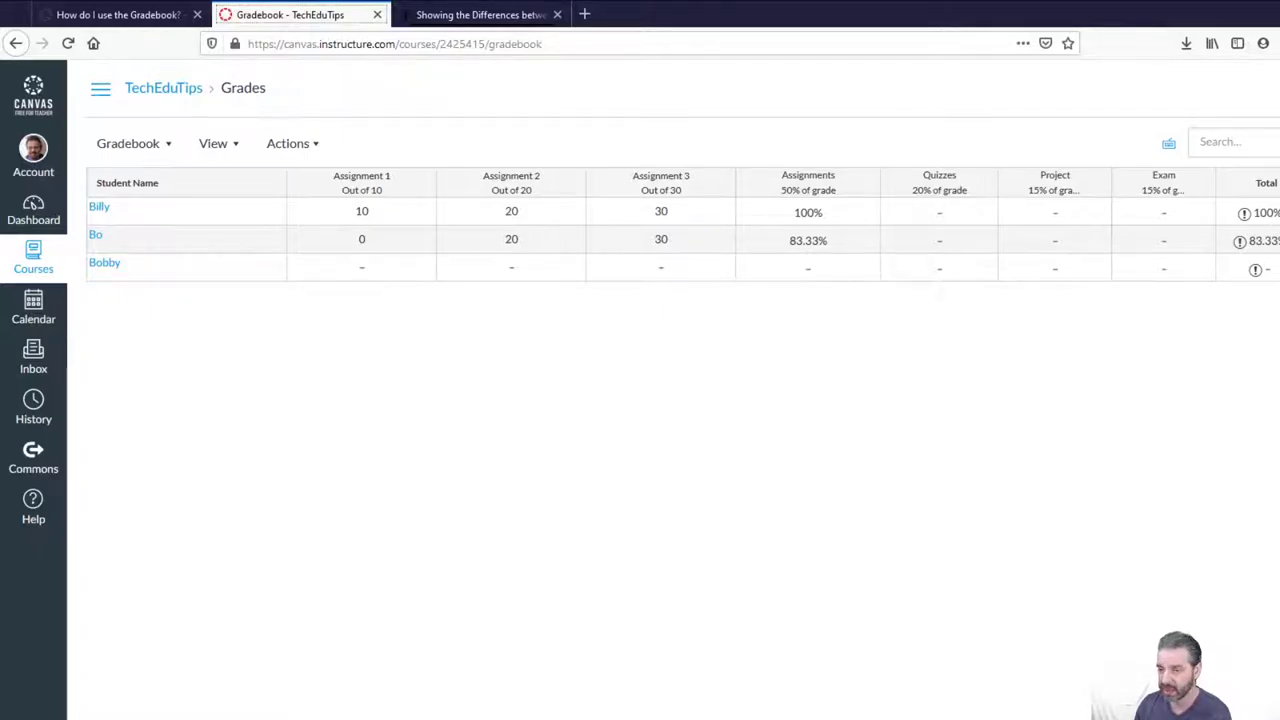
# Review the sorting options of the gradebook's Total column.
pyautogui.click(1268, 183)
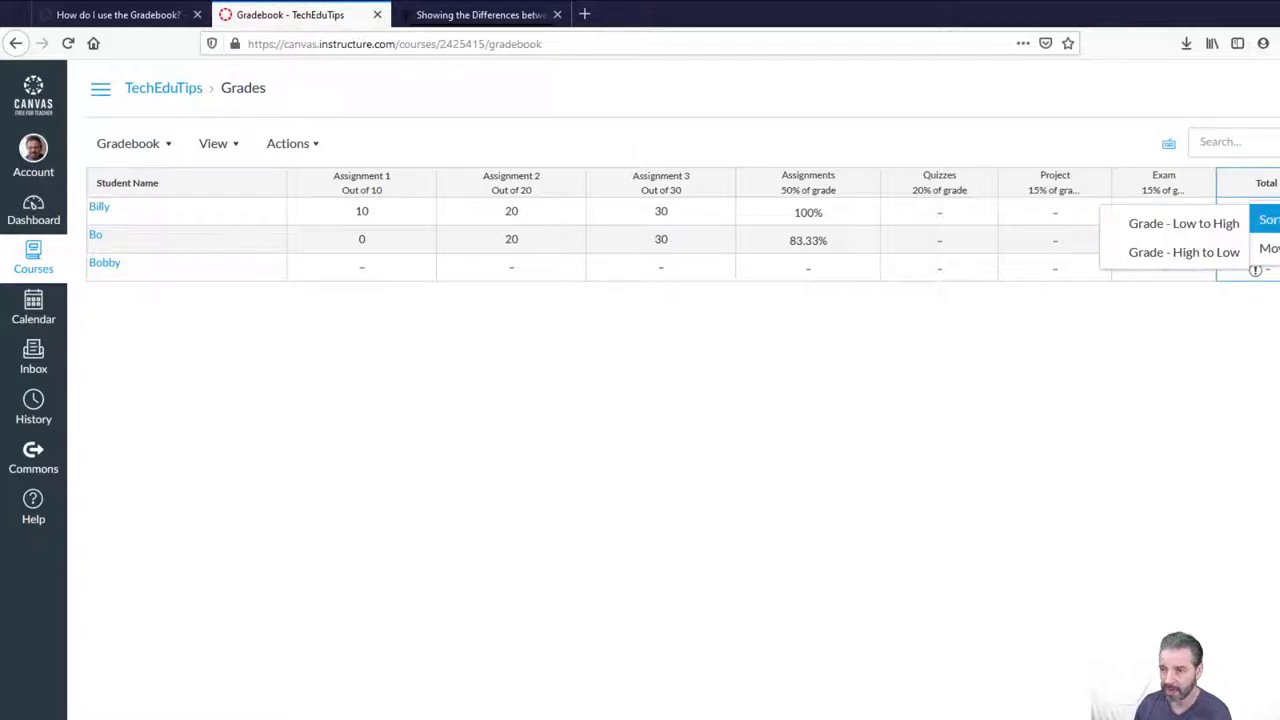
pyautogui.click(1243, 225)
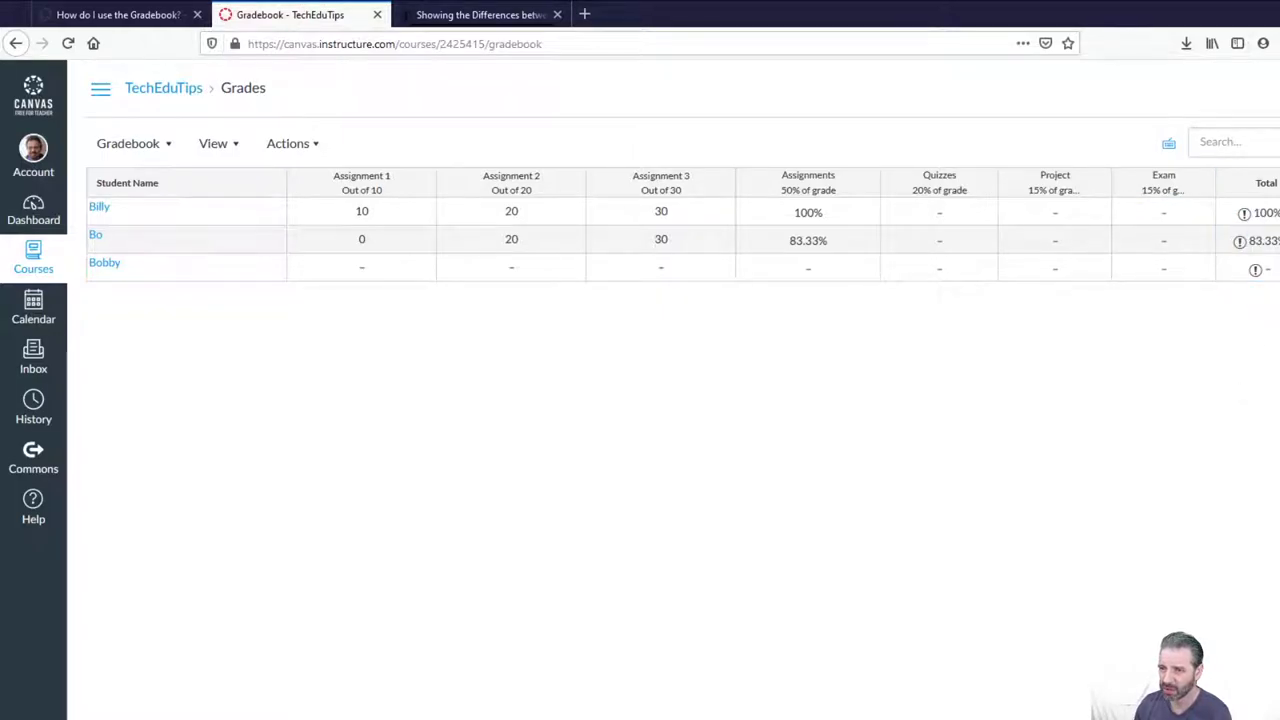
pyautogui.click(1010, 662)
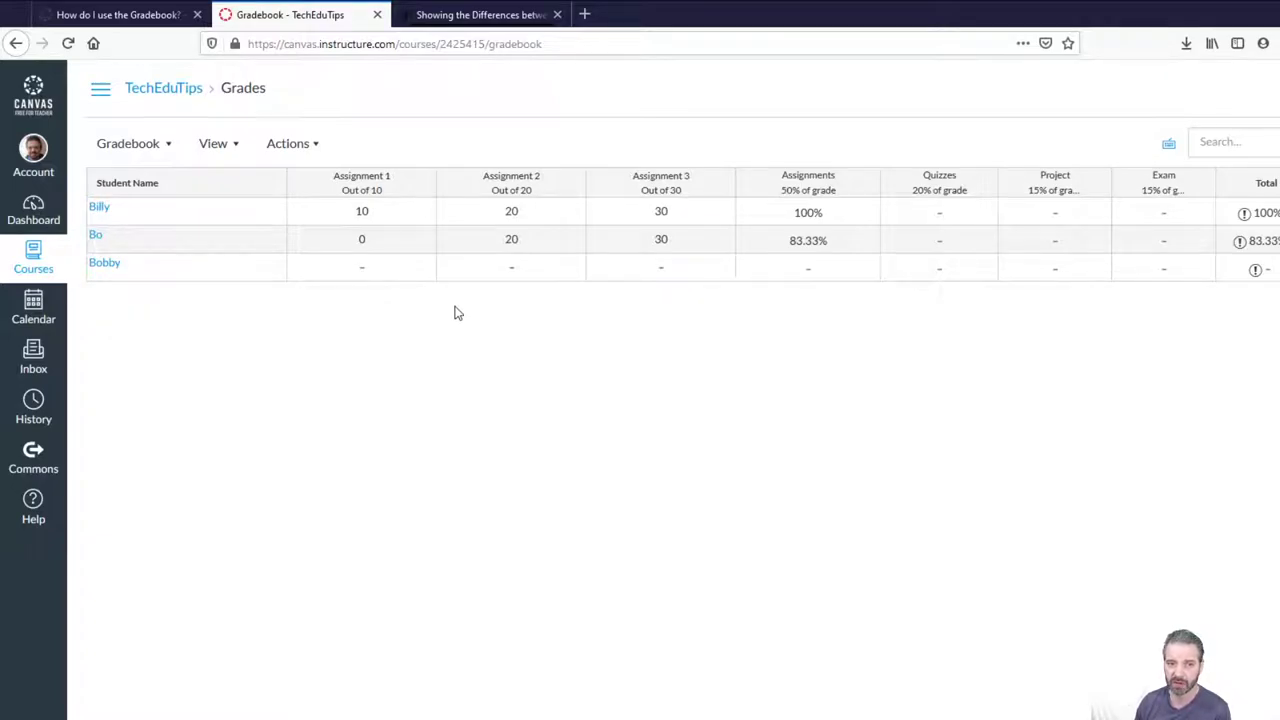
pyautogui.click(310, 152)
pyautogui.click(233, 150)
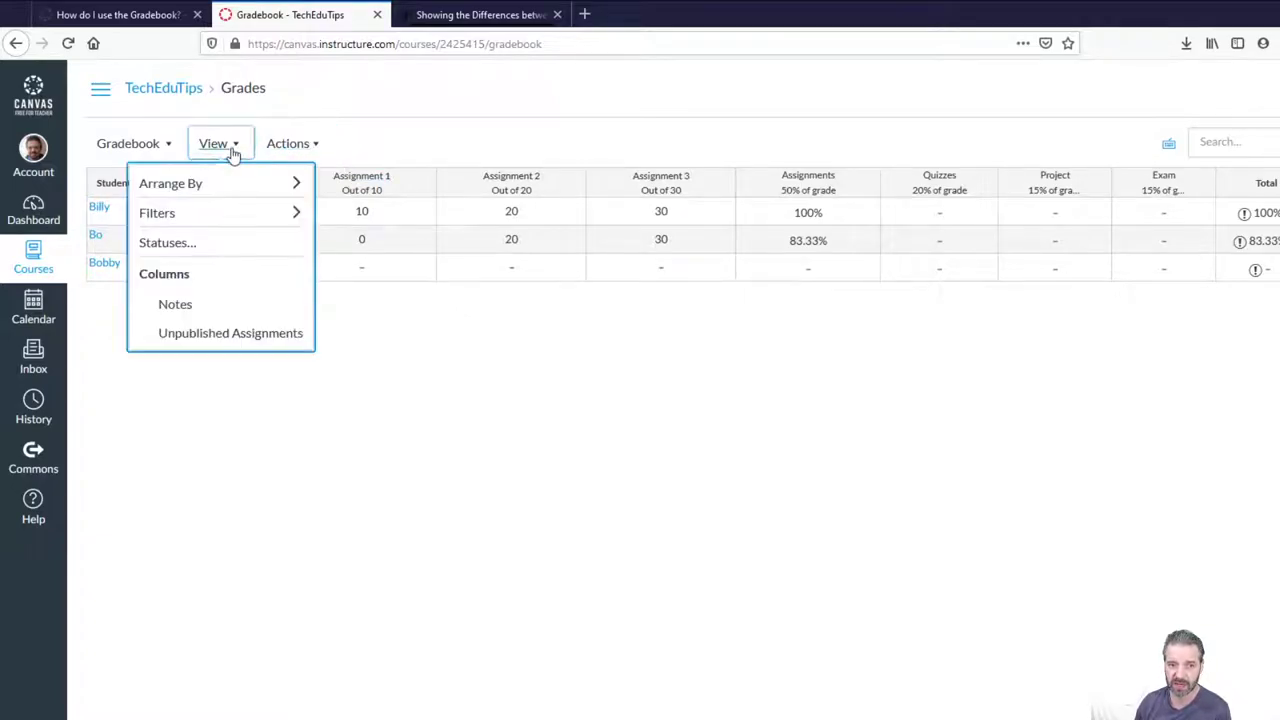
pyautogui.press('Escape')
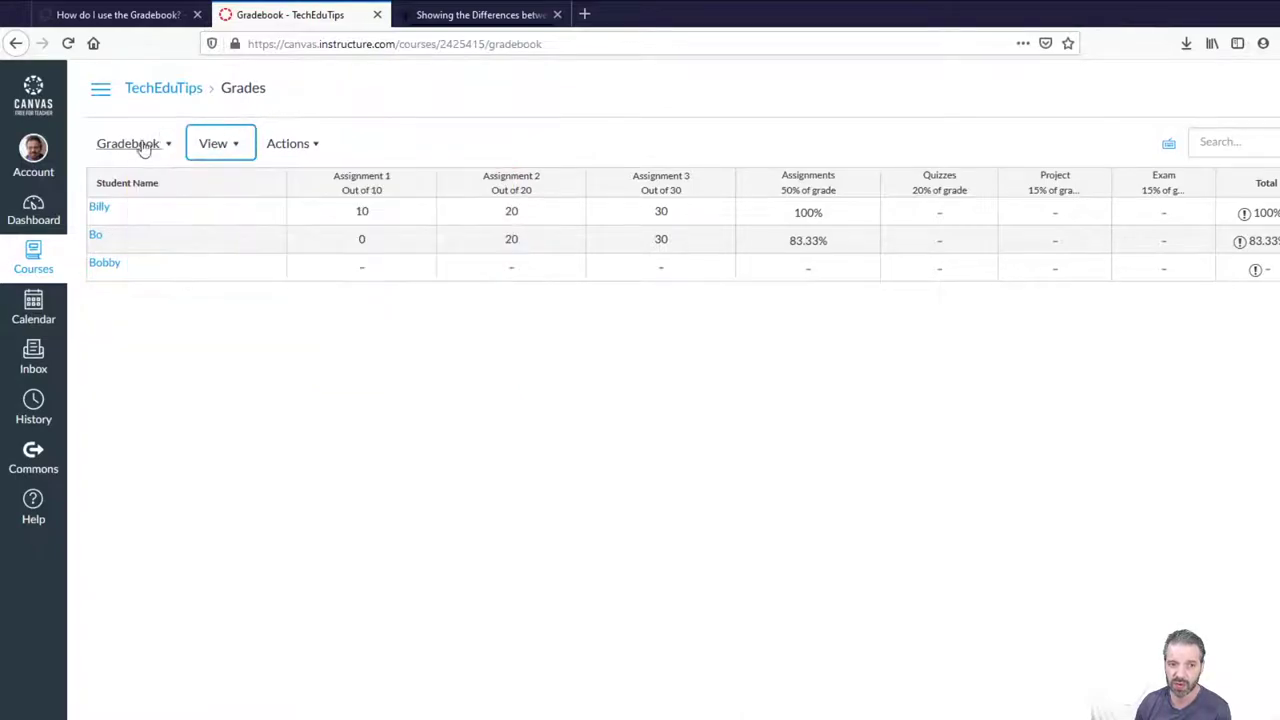
pyautogui.click(148, 145)
pyautogui.press('Escape')
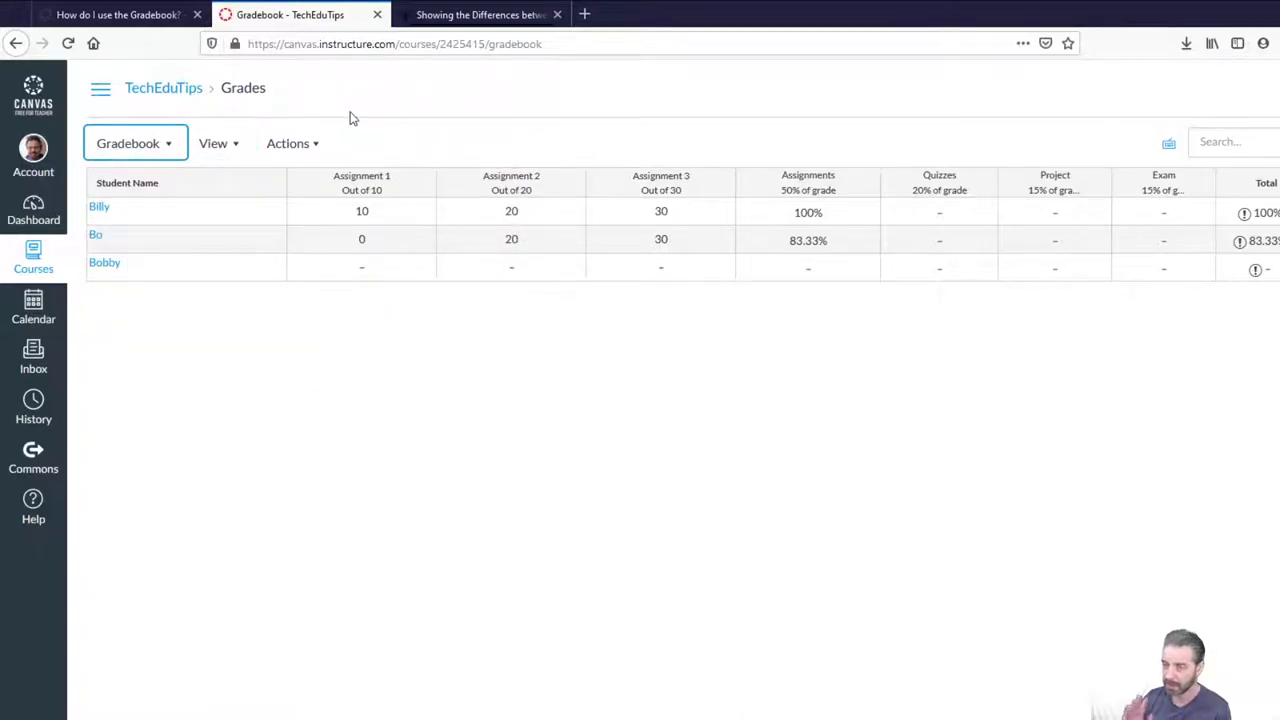